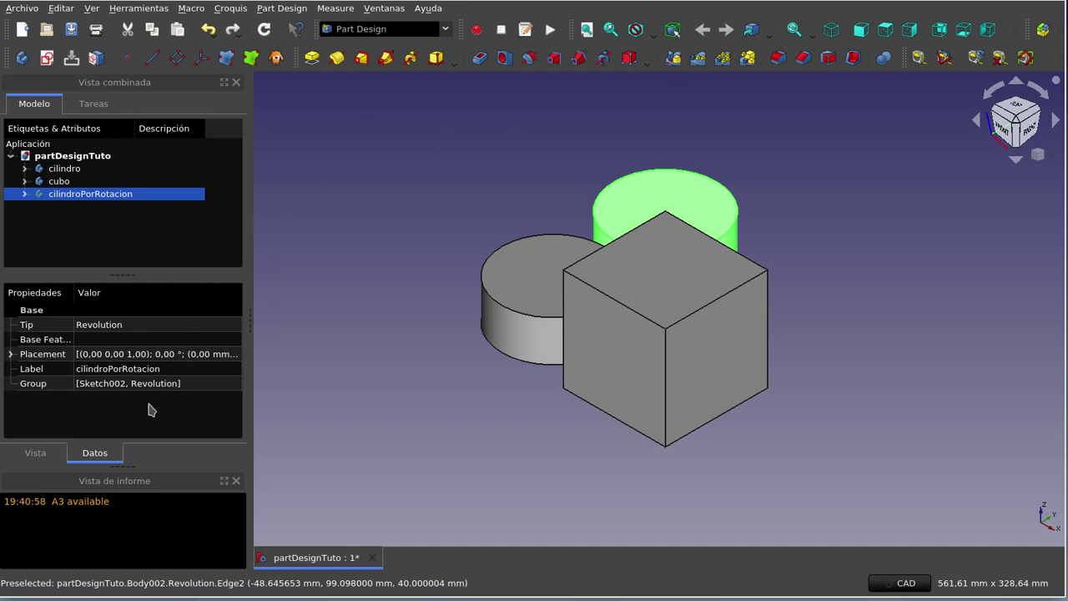
Select the cubo body in the Model tree of partDesignTuto
click(71, 181)
click(72, 194)
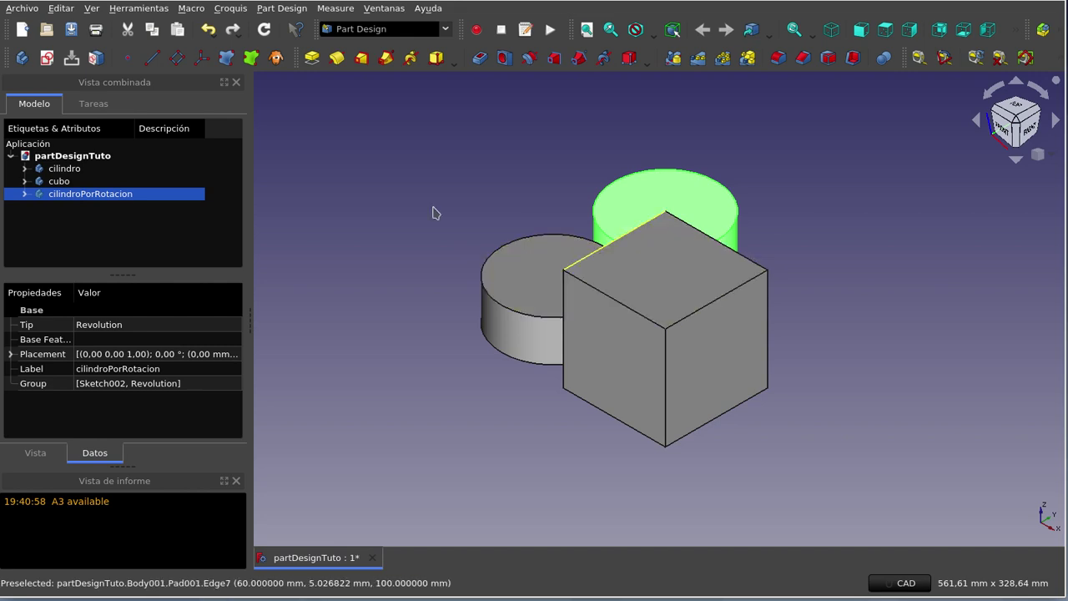
click(50, 183)
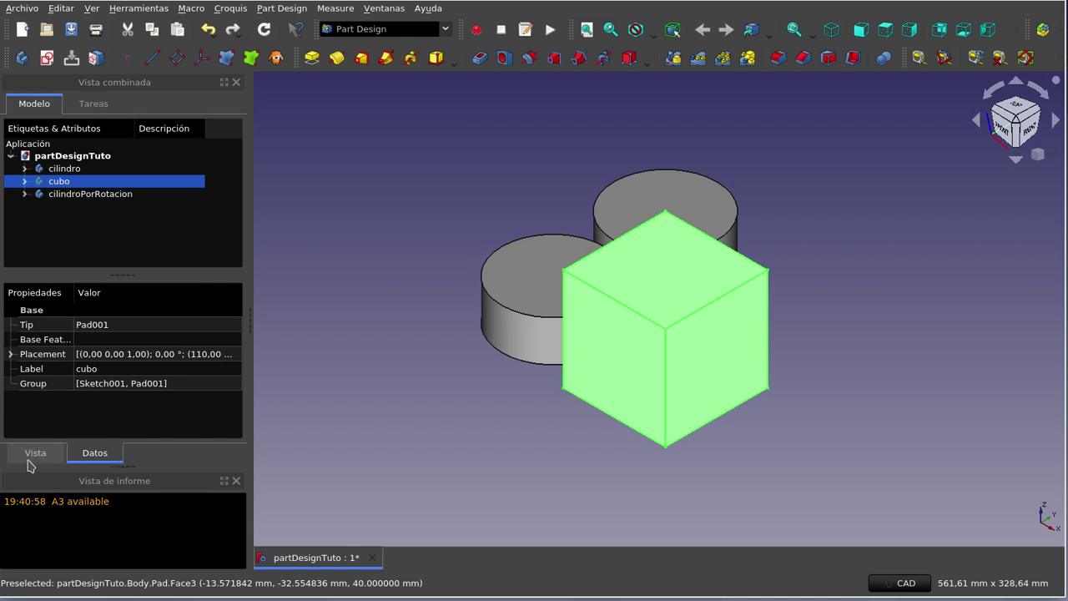
Set the cubo body's Transparency to 80 in its Vista properties
click(27, 461)
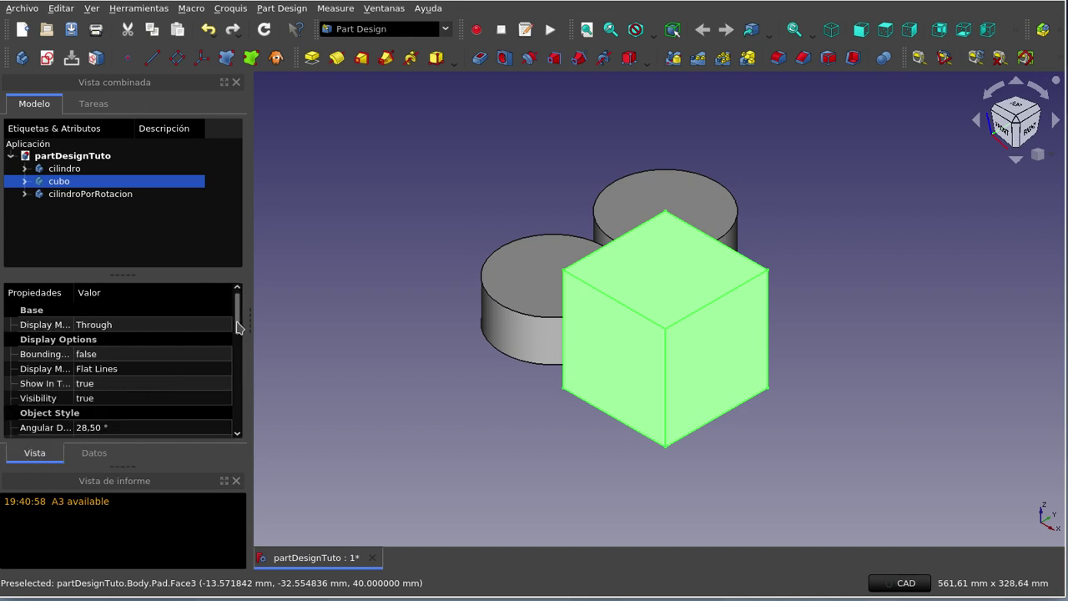
drag(237, 330, 236, 351)
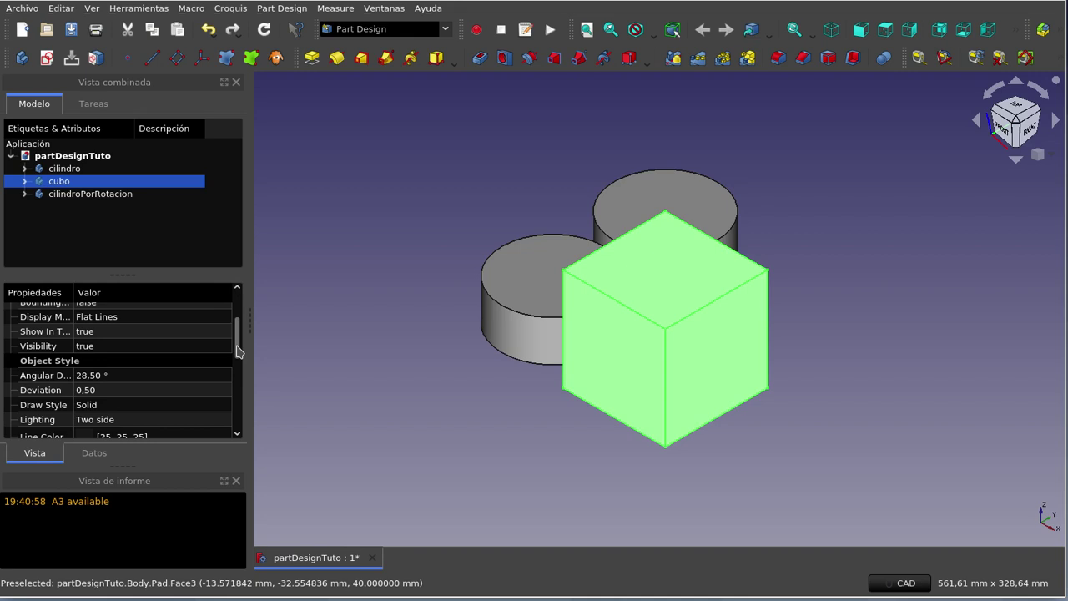
drag(237, 351, 237, 380)
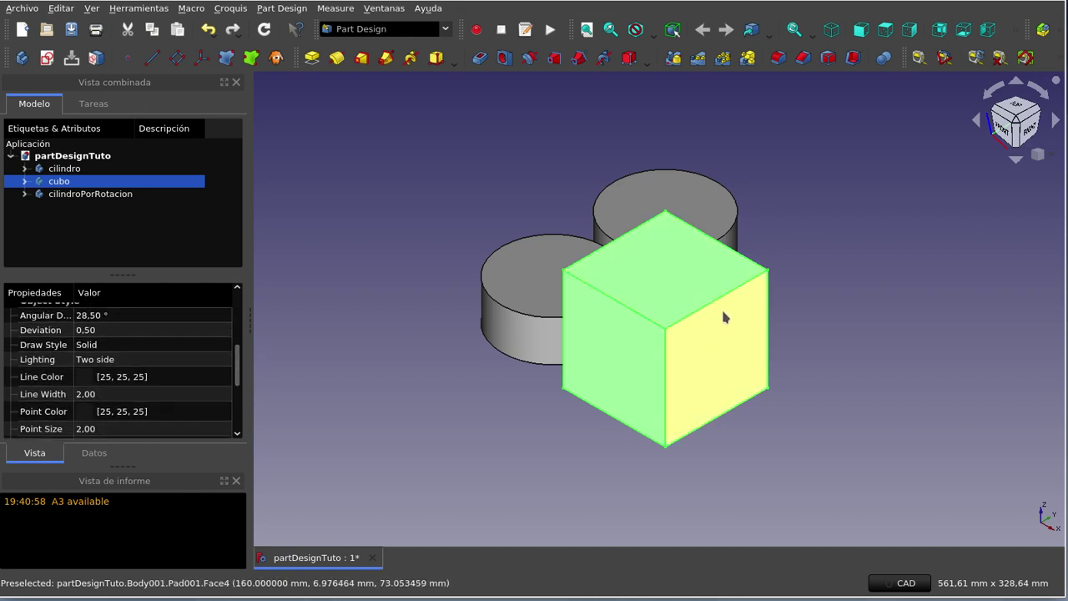
drag(237, 359, 233, 419)
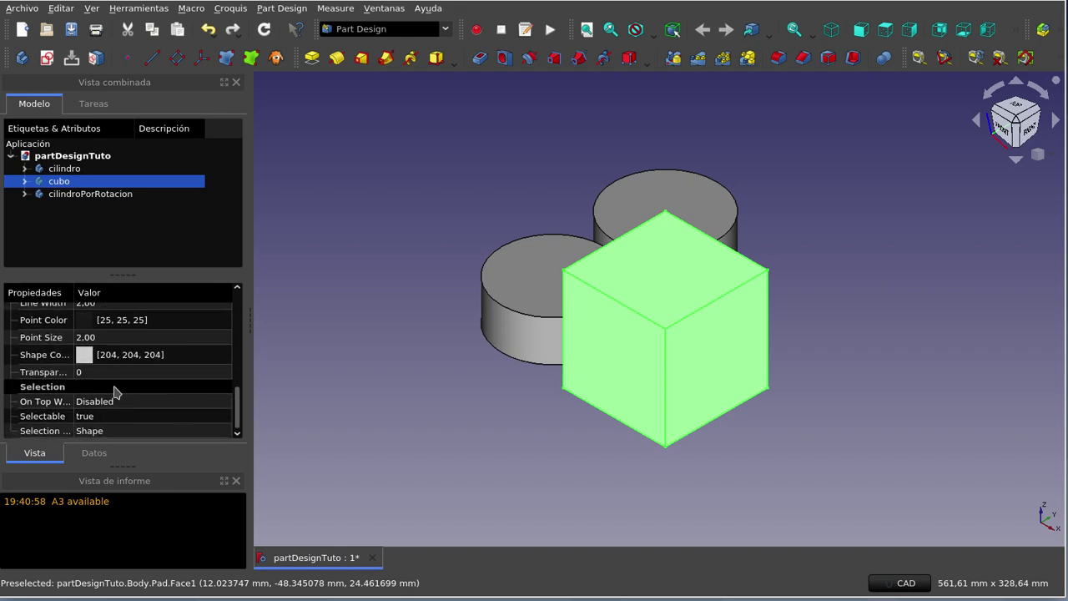
click(92, 373)
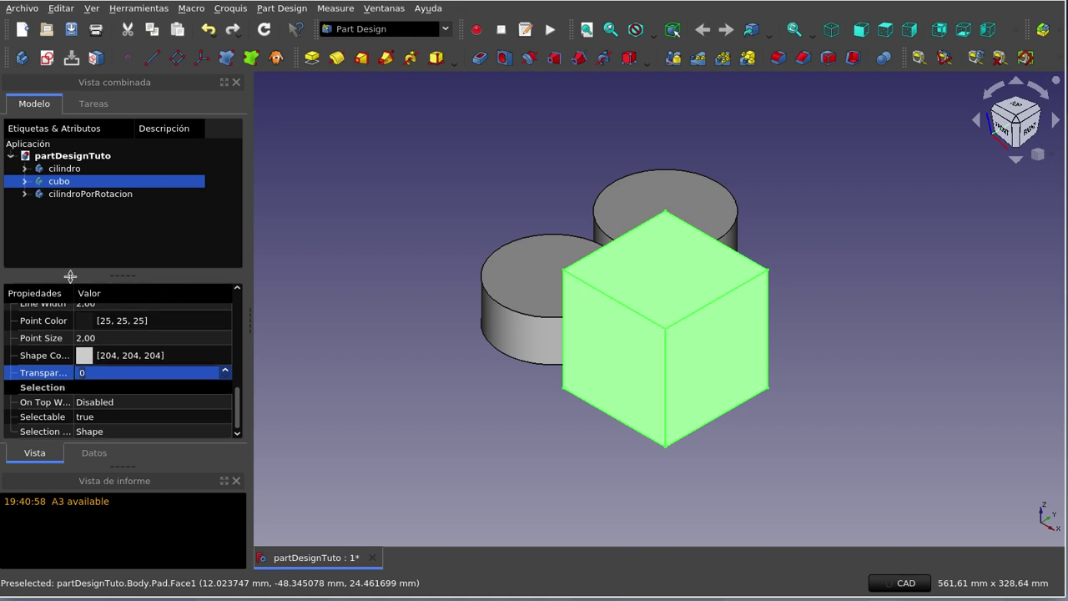
drag(73, 293, 94, 293)
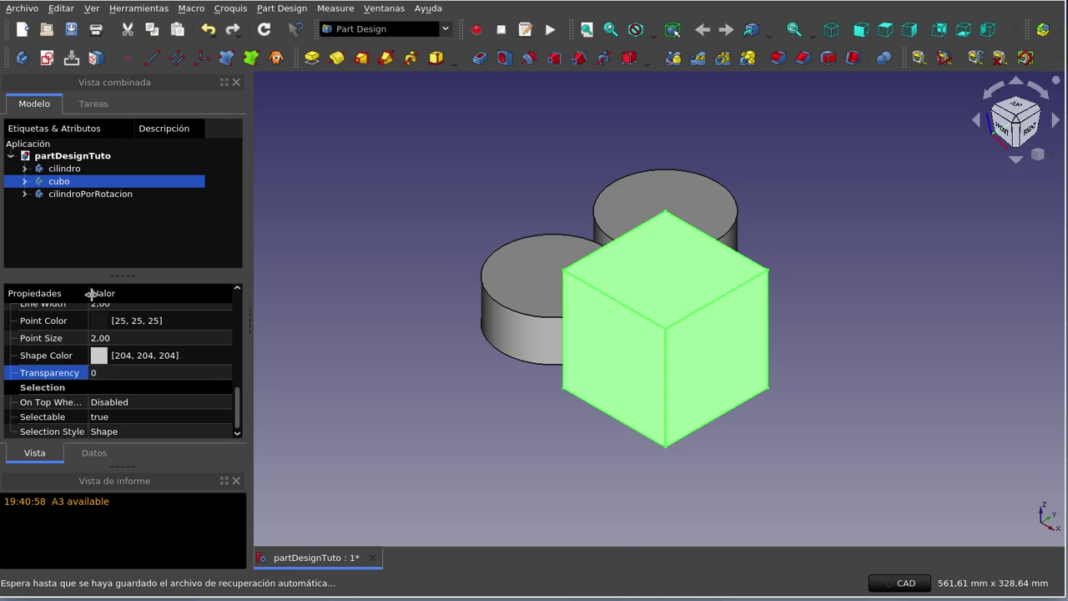
click(141, 373)
text(8)
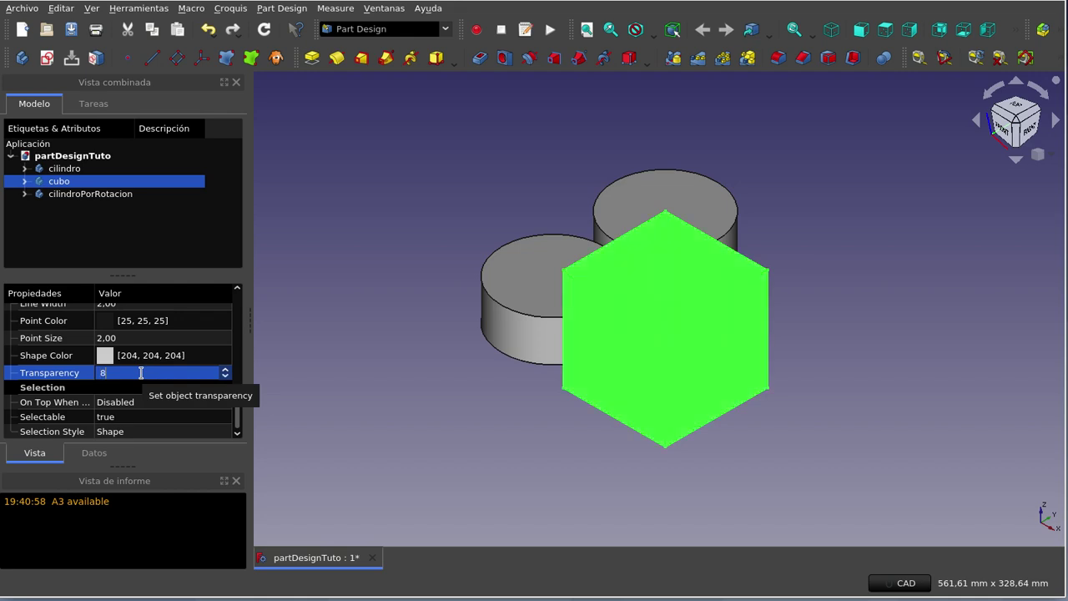
text(0)
click(342, 359)
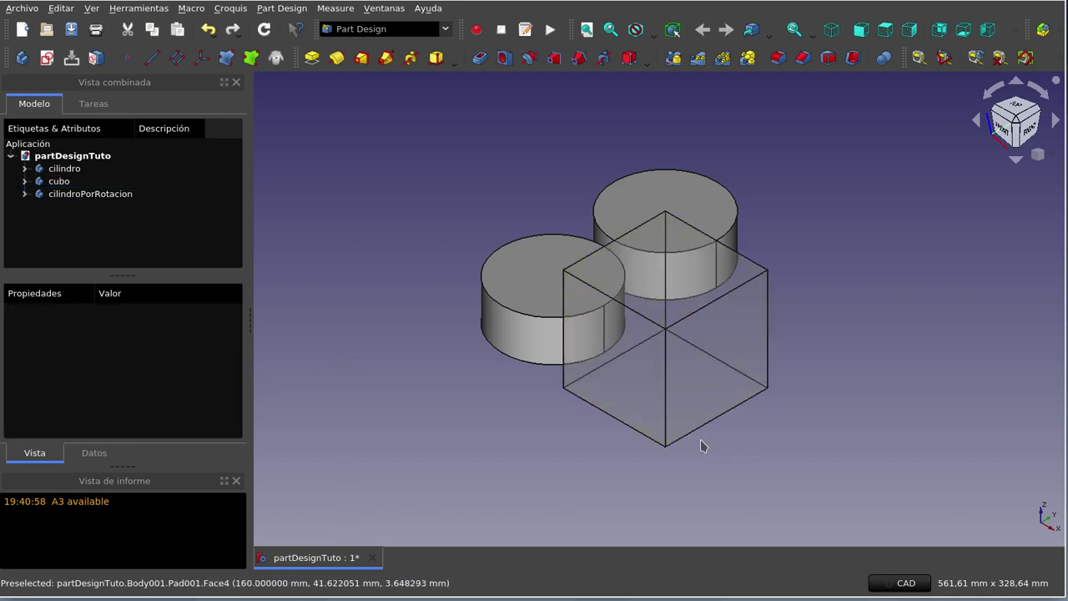
Reduce the cubo body's Transparency to 50 and deselect it
click(75, 181)
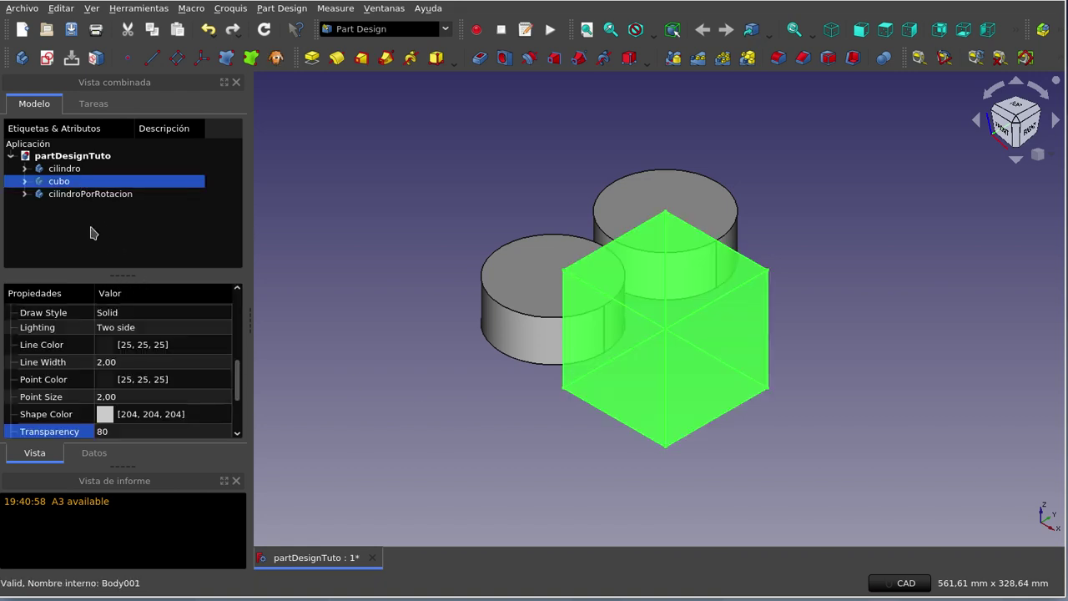
click(116, 433)
text(56)
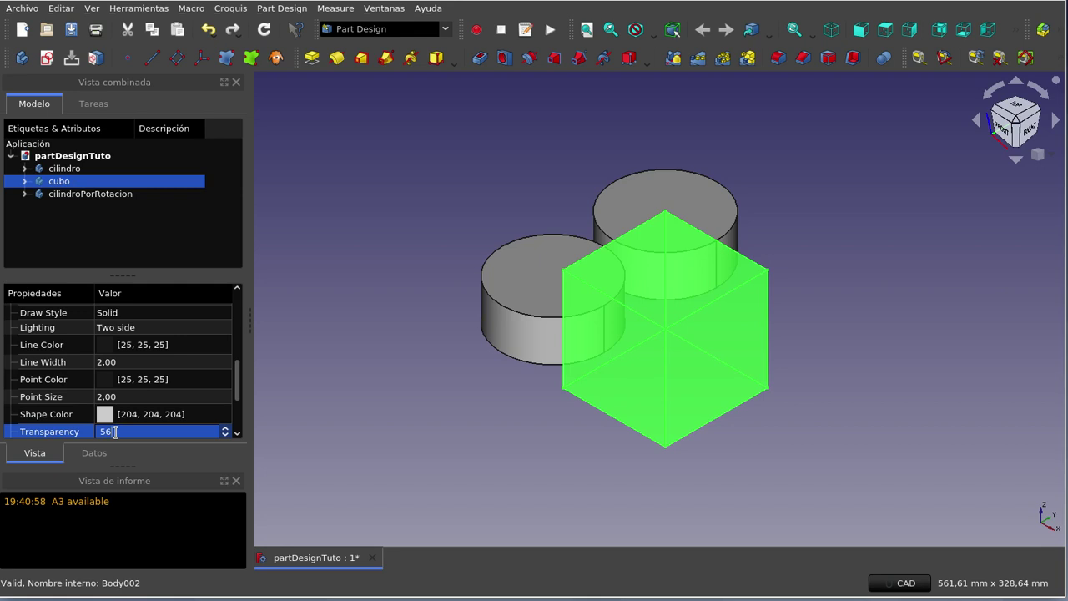
scroll(116, 432, down, 6)
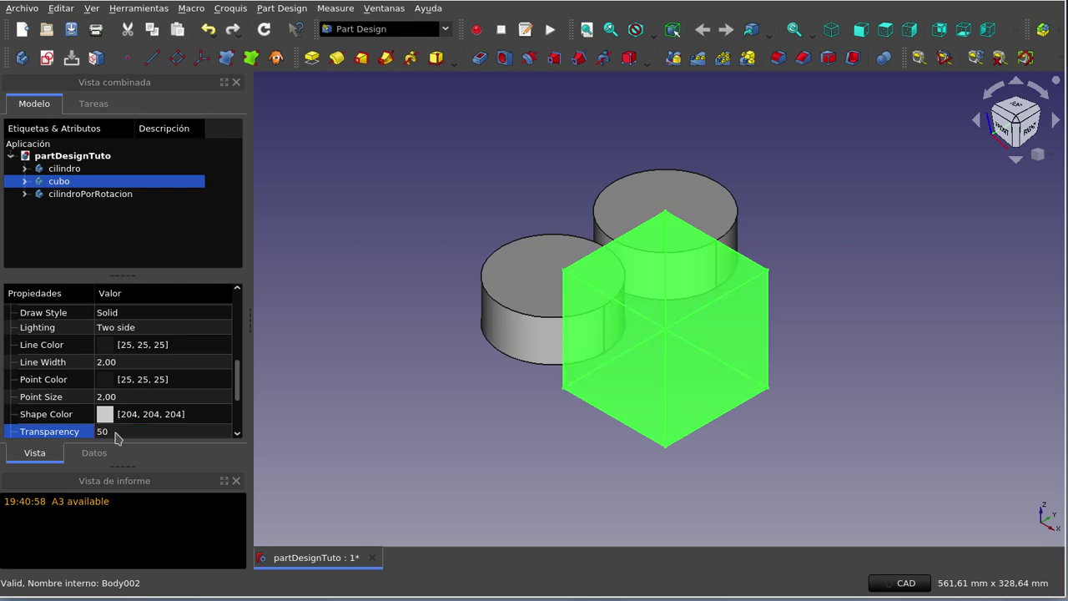
click(325, 423)
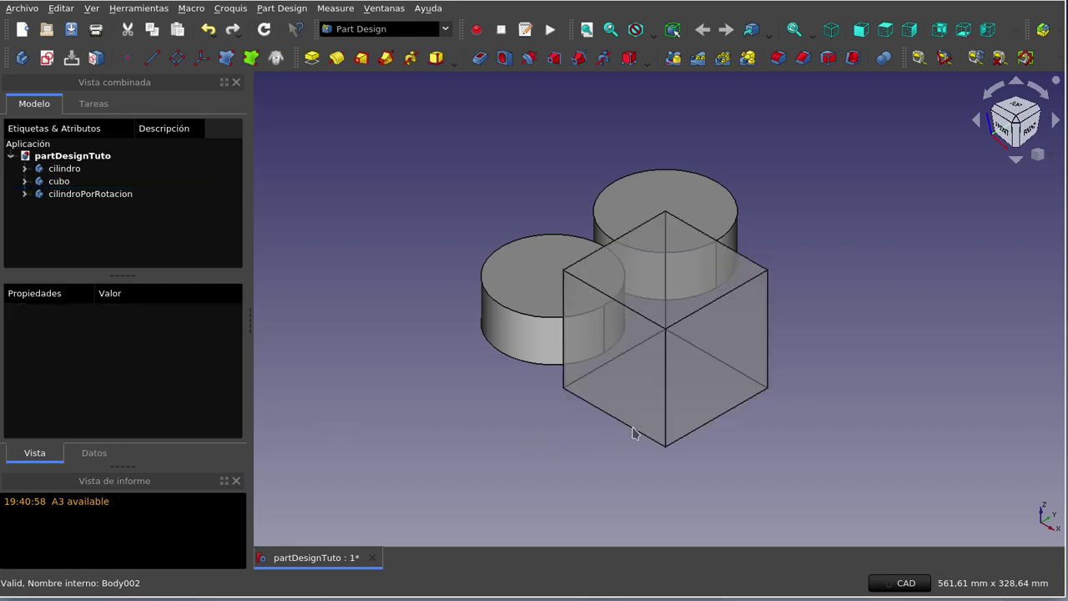
mouse_move(634, 434)
middle_down()
mouse_move(643, 417)
mouse_move(654, 429)
middle_up()
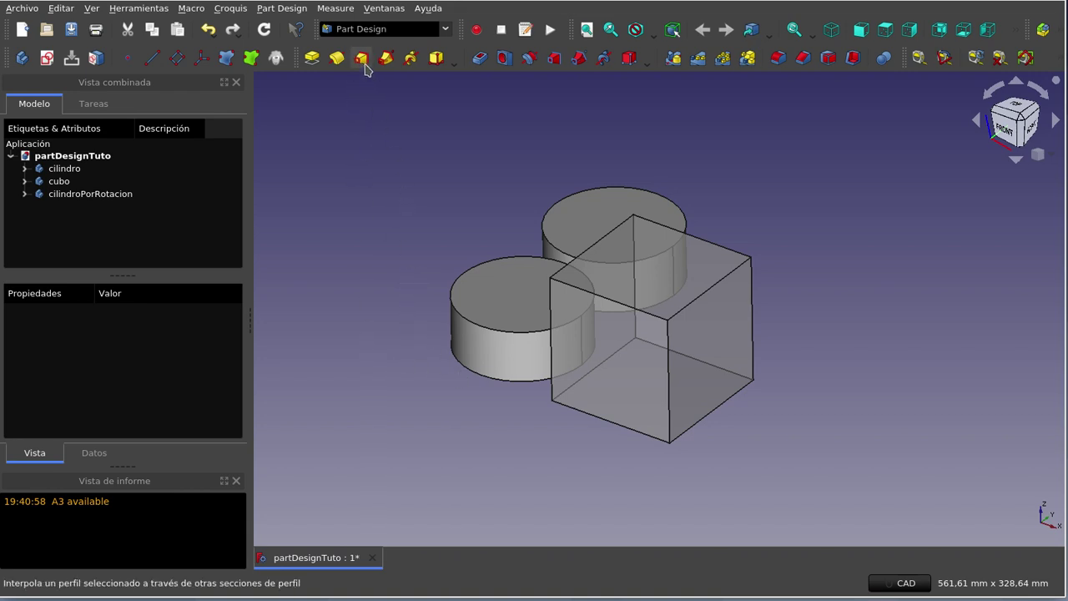
Hide cilindro, cubo and cilindroPorRotacion, then create the new empty Body003
click(84, 173)
shift+click(86, 195)
key(space)
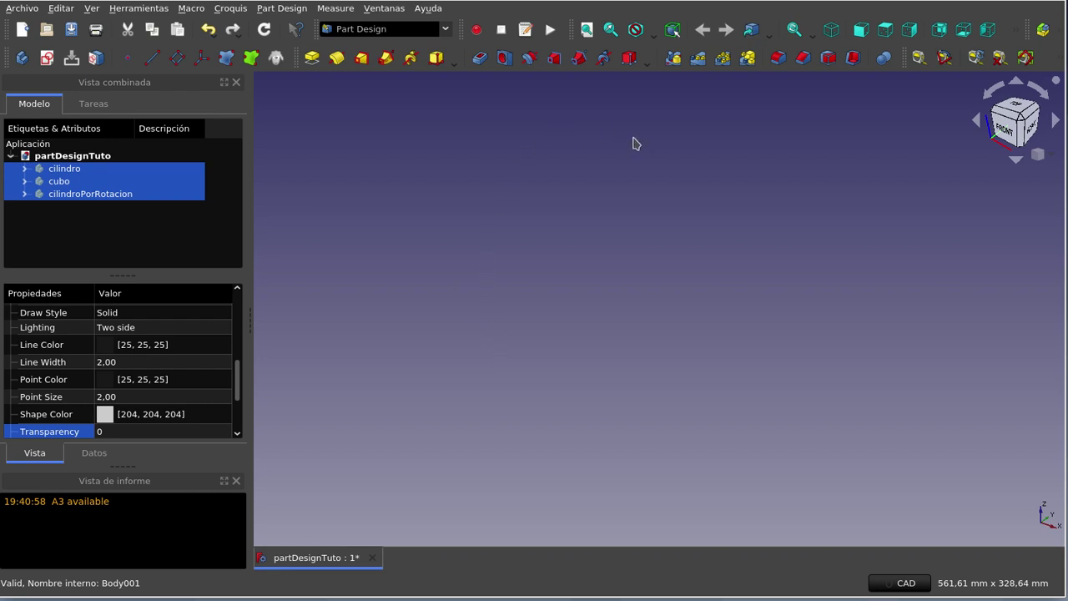
click(221, 225)
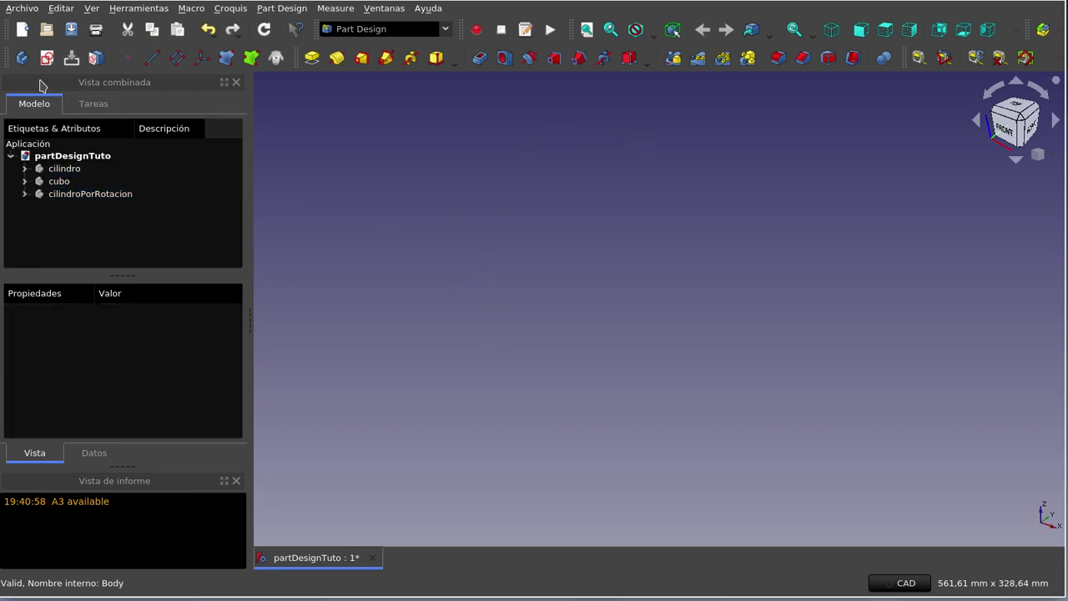
click(22, 58)
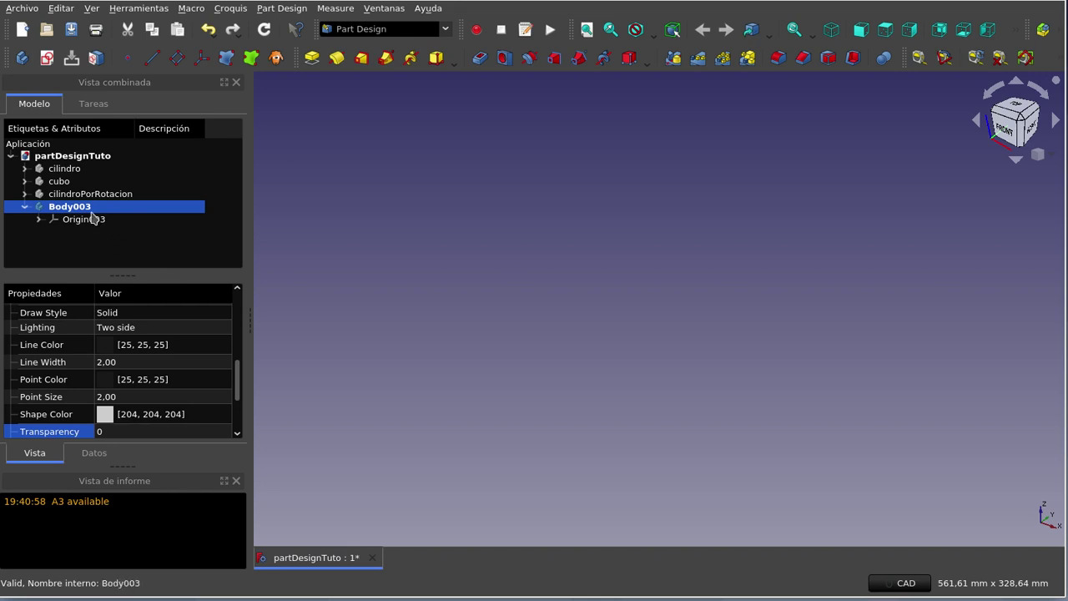
Start a sketch on the XY plane and draw a circle centred on the origin
click(46, 62)
click(87, 199)
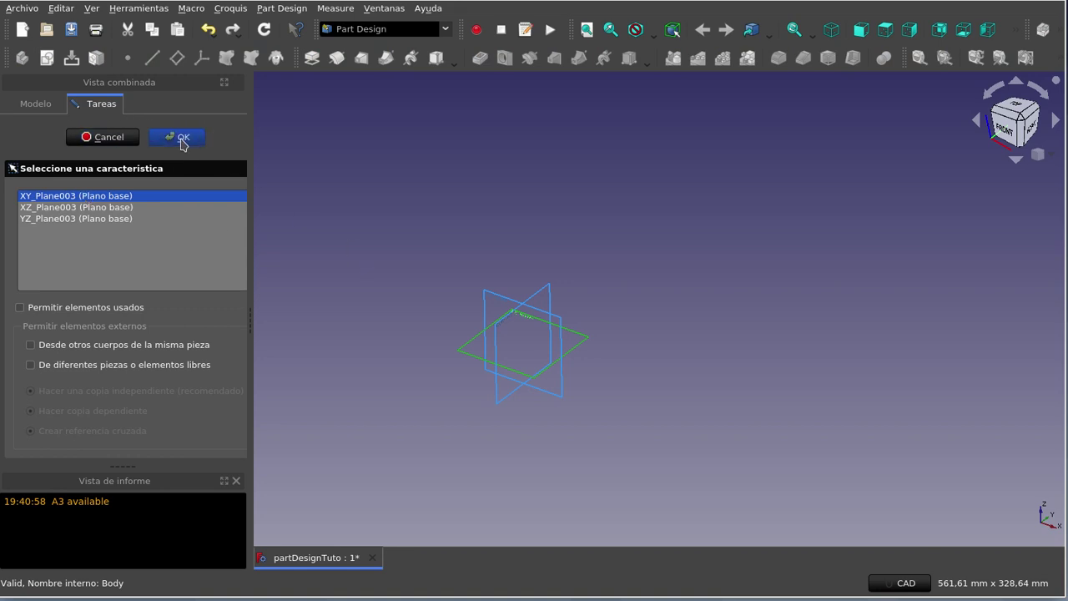
double_click(128, 199)
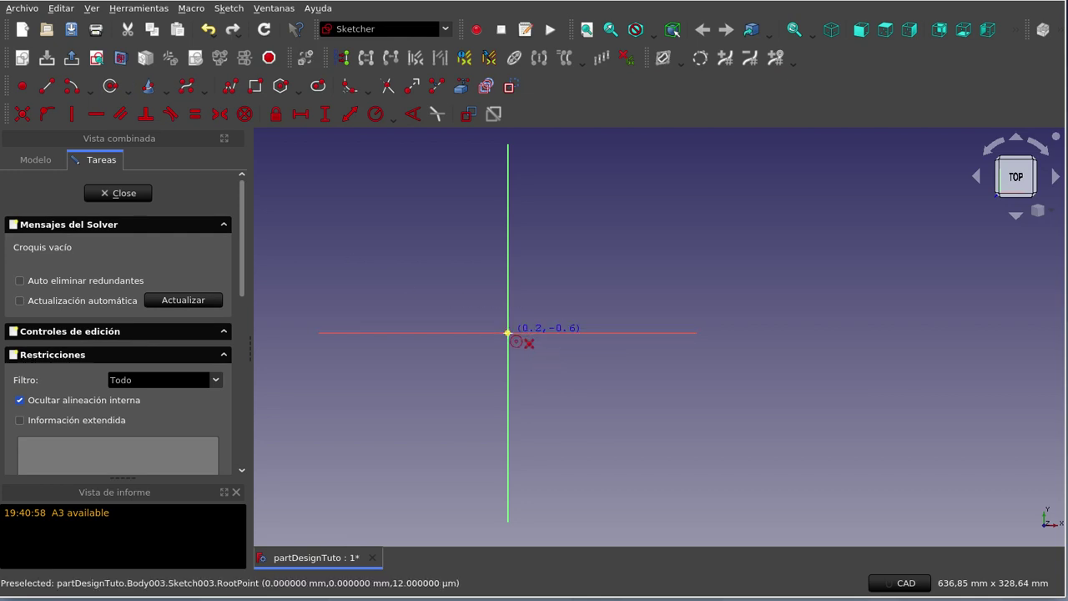
click(507, 333)
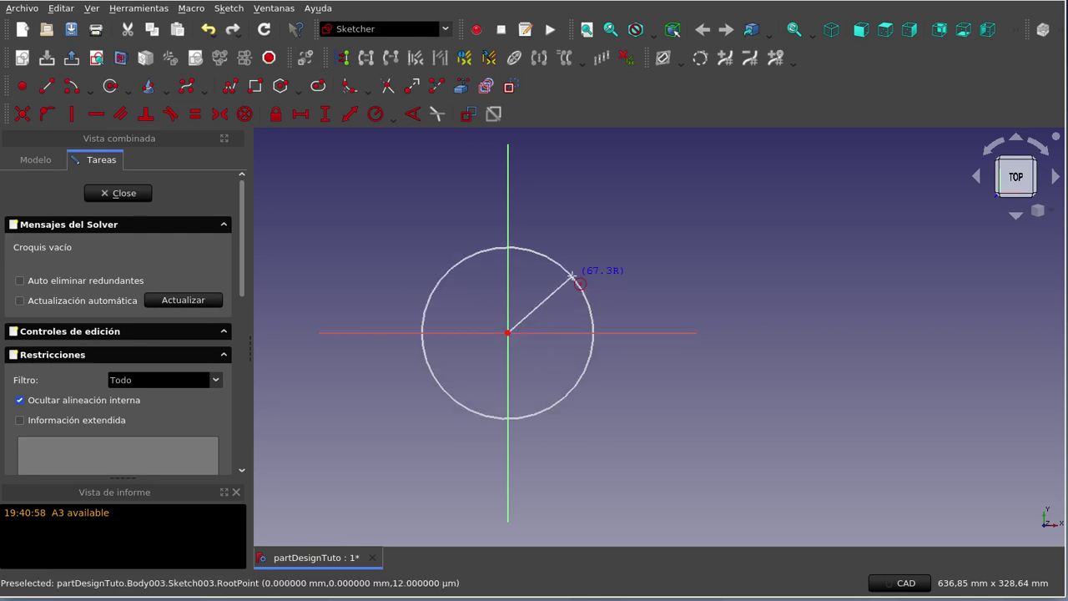
click(571, 276)
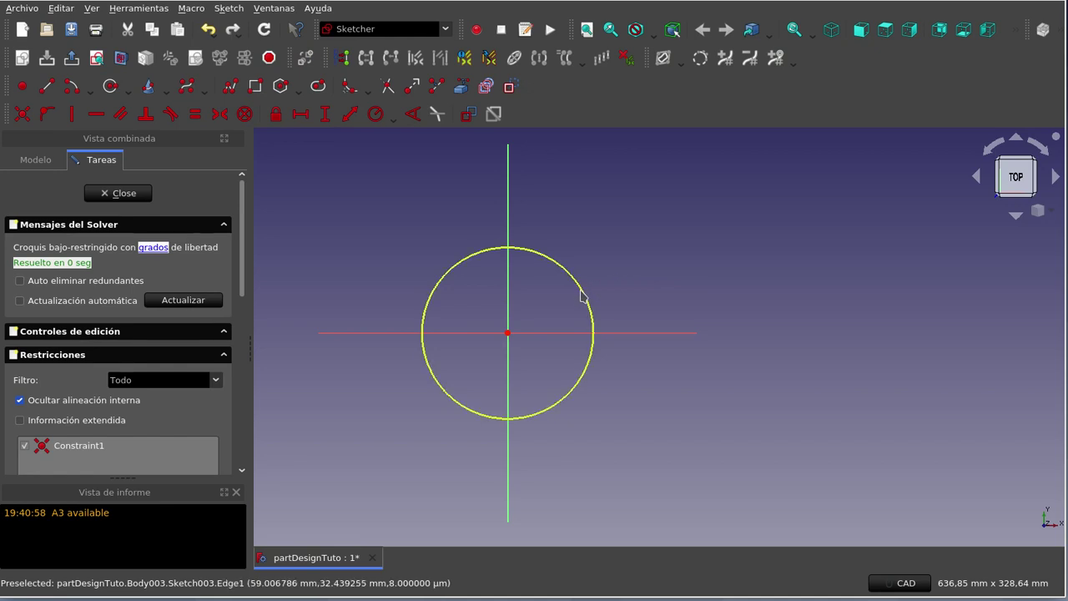
click(584, 295)
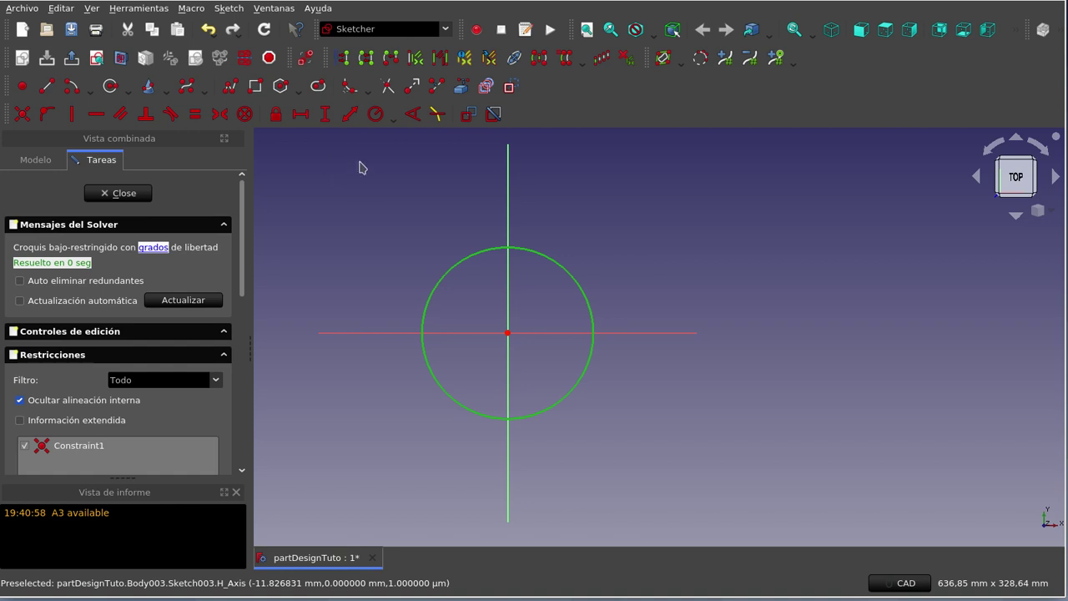
Constrain the circle's radius to 50 mm and close the sketch
click(369, 121)
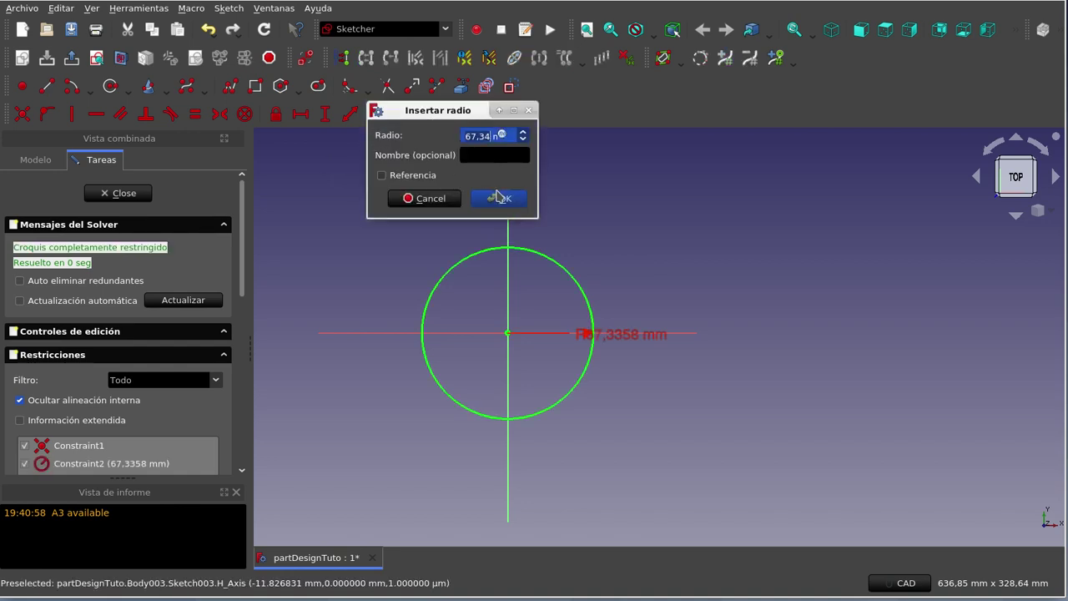
text(50)
click(498, 197)
scroll(678, 298, down, 2)
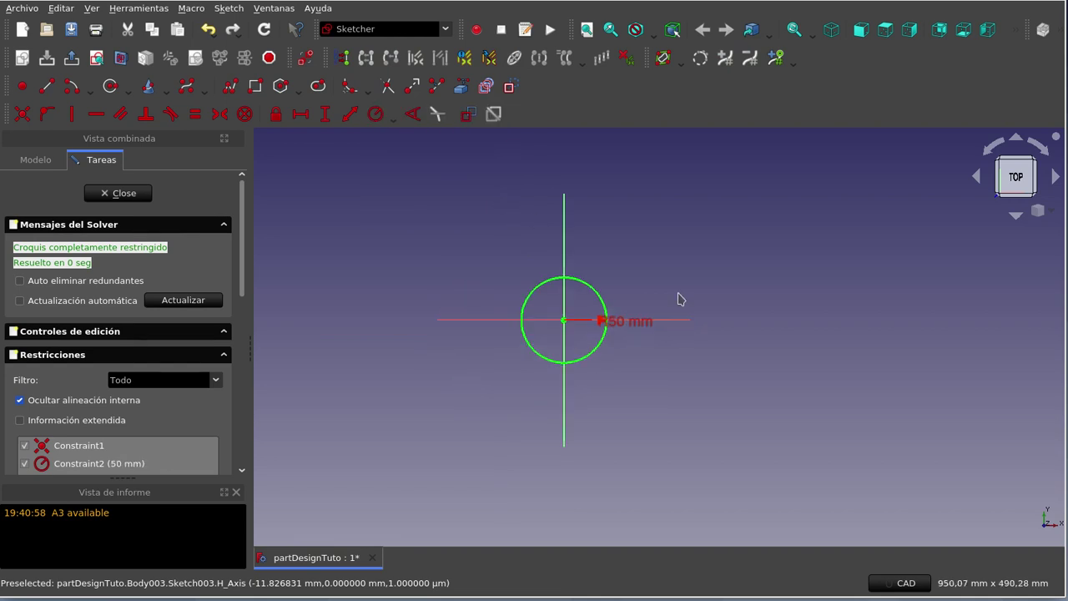
scroll(678, 298, down, 2)
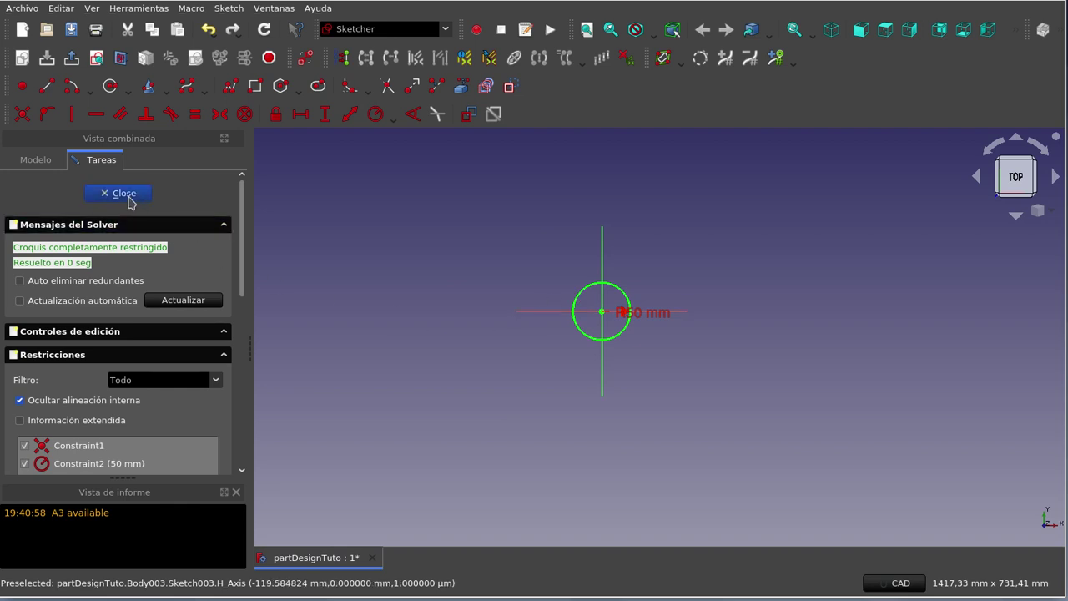
click(127, 195)
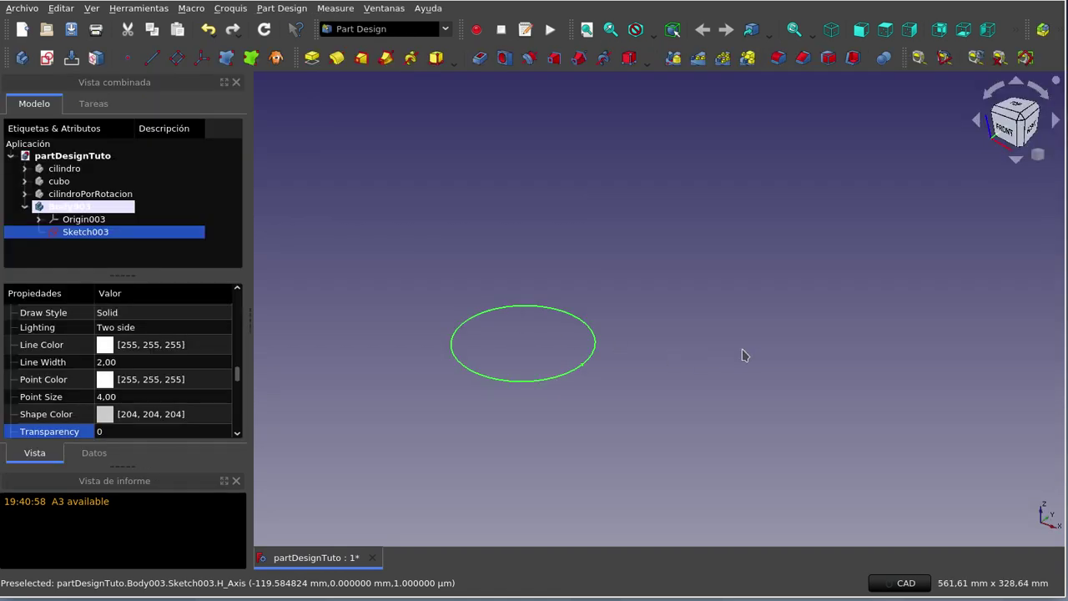
Create a second sketch in Body003 on XY_Plane003
scroll(745, 353, down, 2)
scroll(746, 353, down, 2)
scroll(637, 372, up, 2)
scroll(643, 350, up, 2)
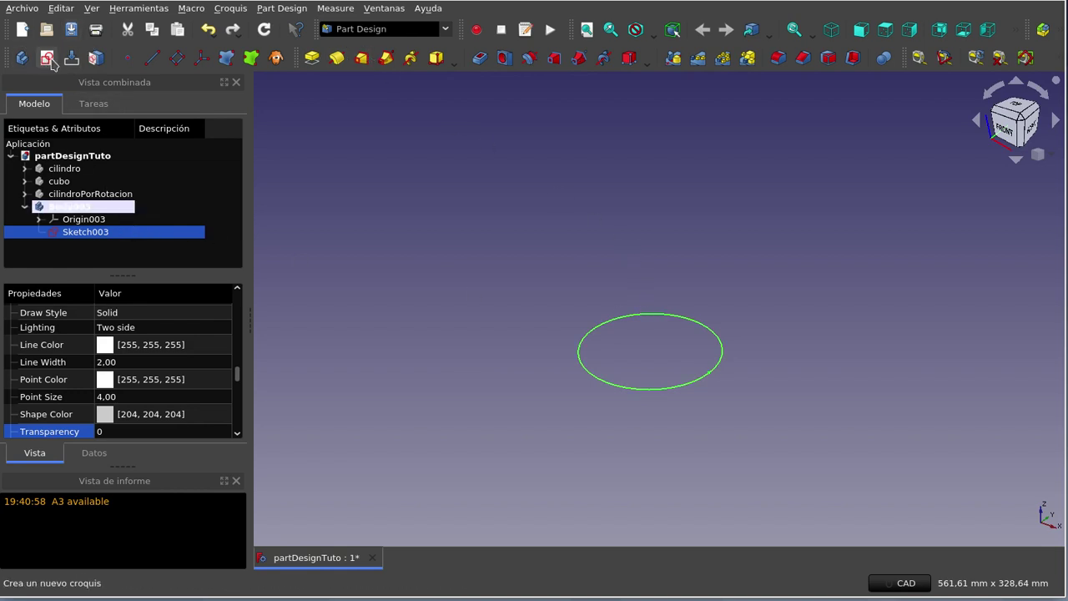
click(48, 58)
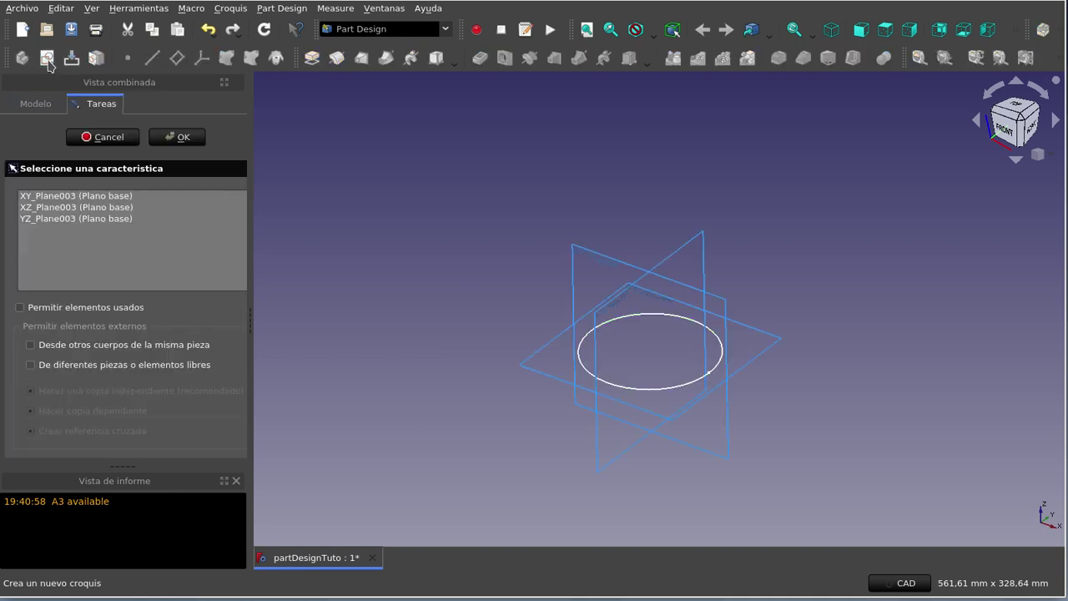
click(108, 197)
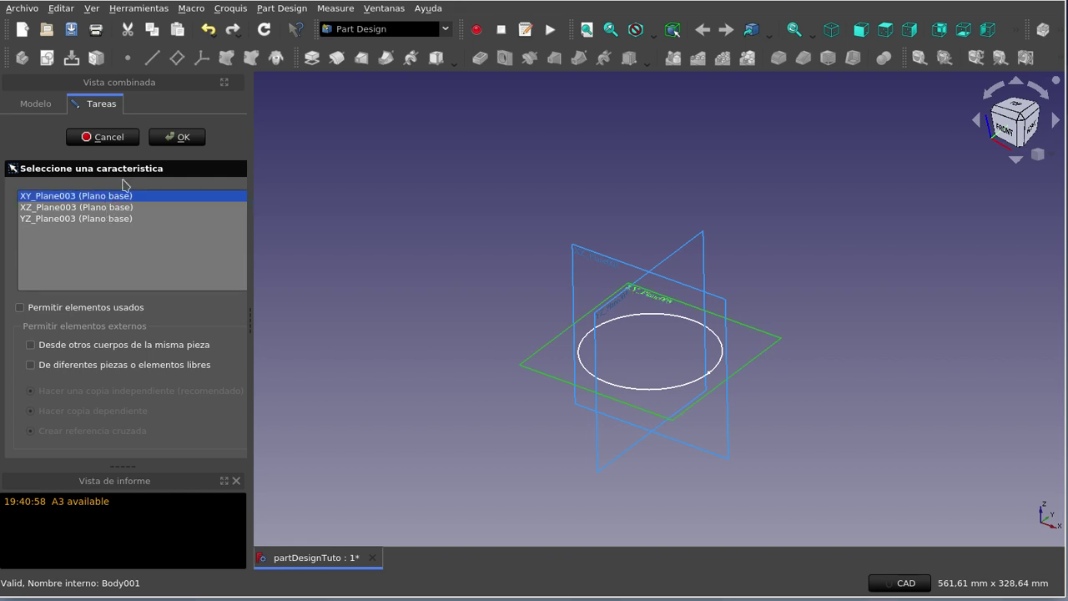
click(177, 138)
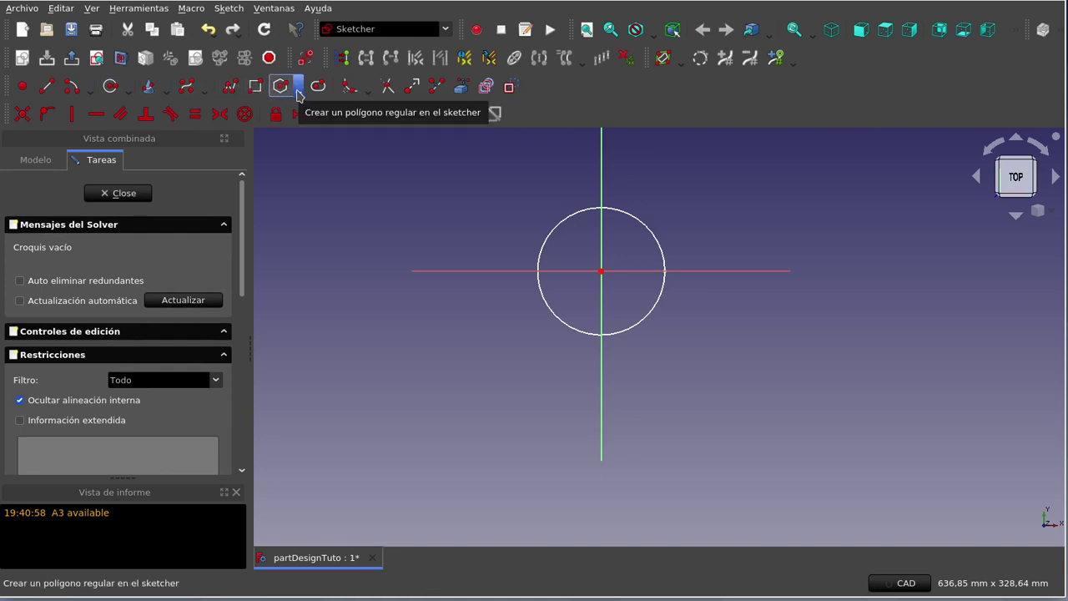
Draw a regular hexagon and constrain its bottom edge horizontal
click(282, 92)
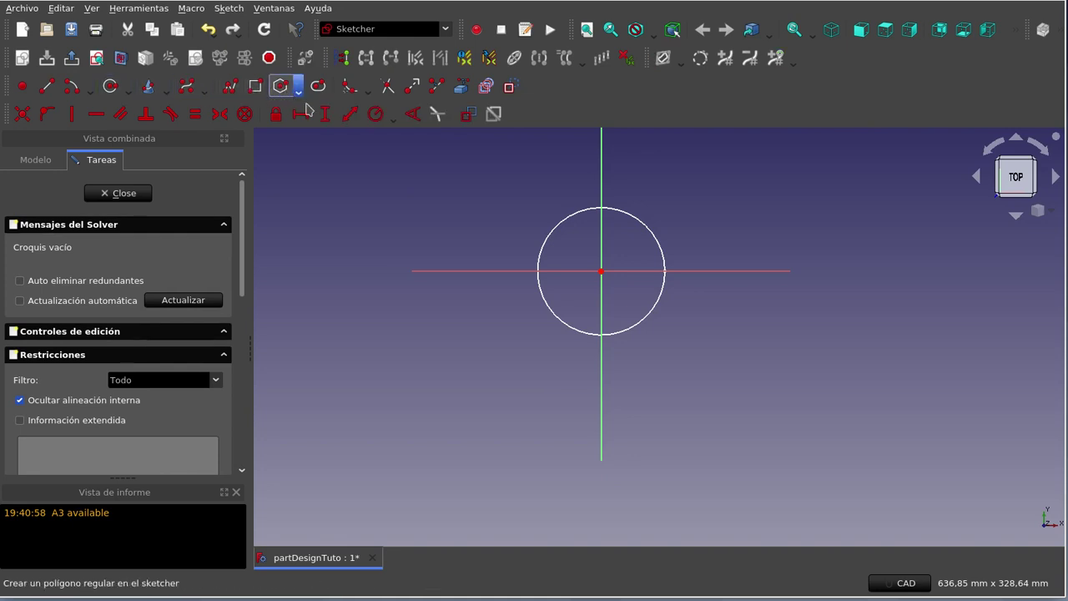
click(581, 246)
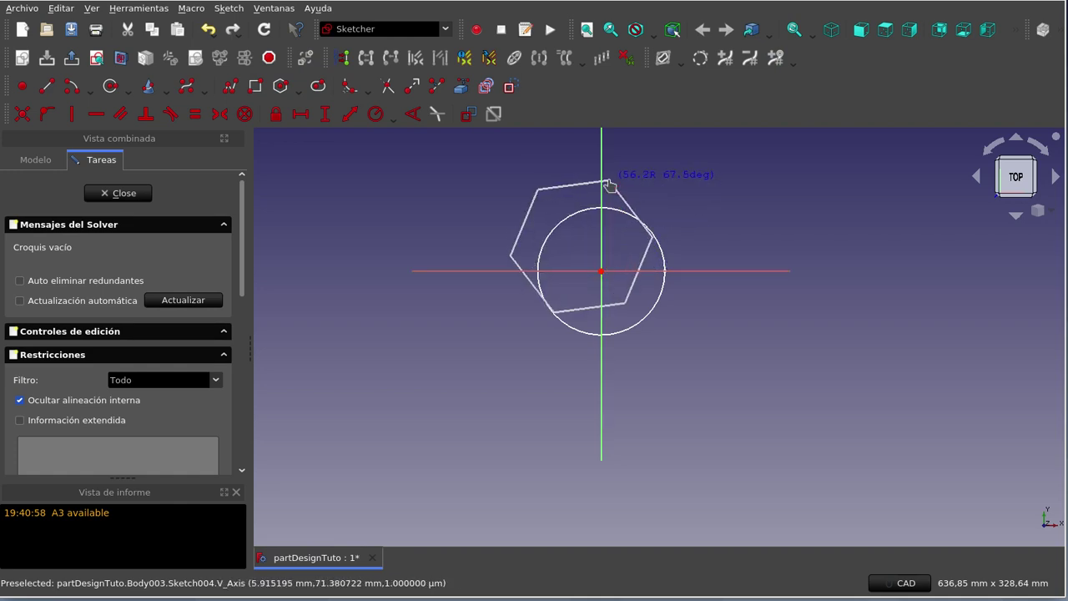
click(608, 179)
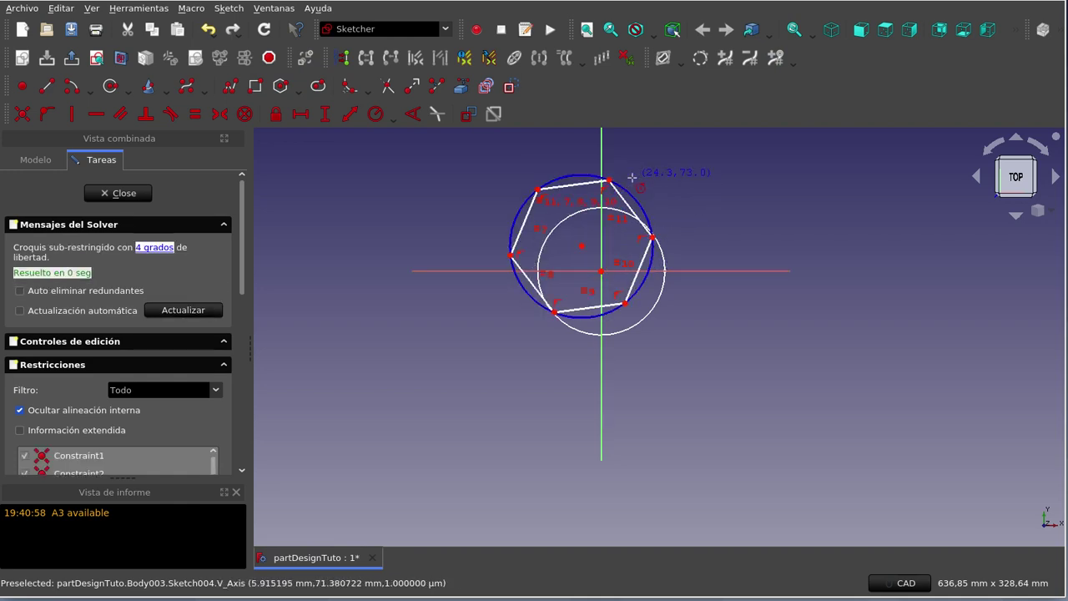
click(589, 307)
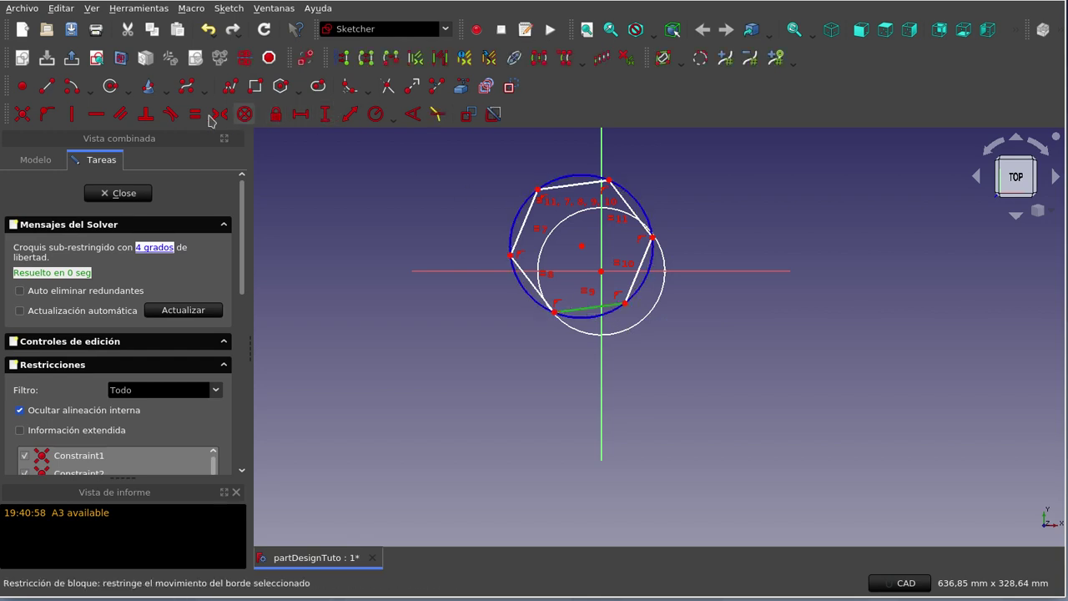
click(97, 114)
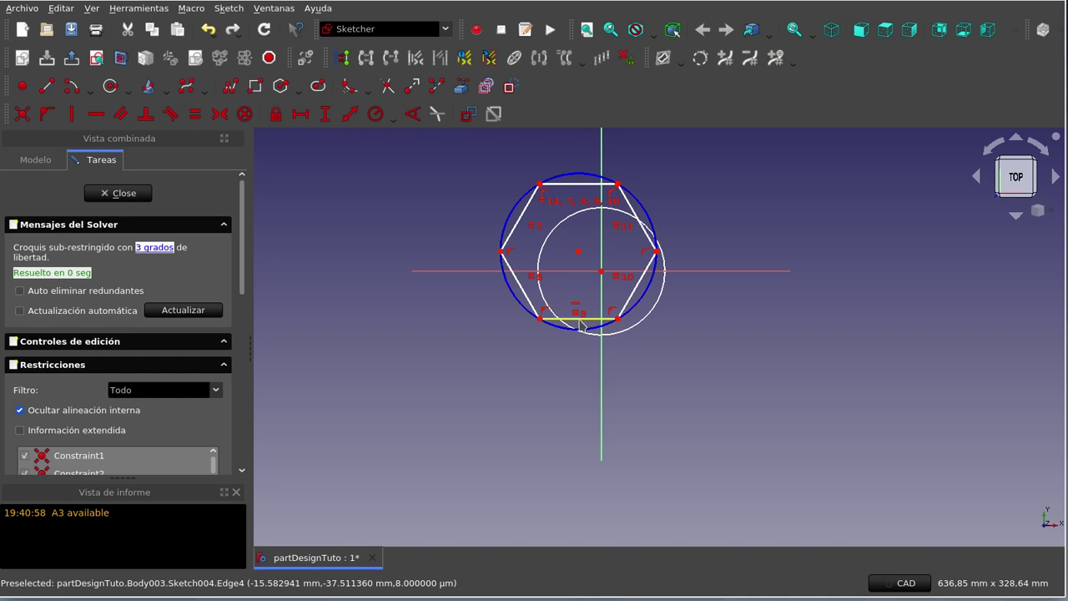
Give the hexagon's bottom edge a 60 mm horizontal distance and close the sketch
scroll(582, 324, up, 4)
scroll(583, 322, up, 6)
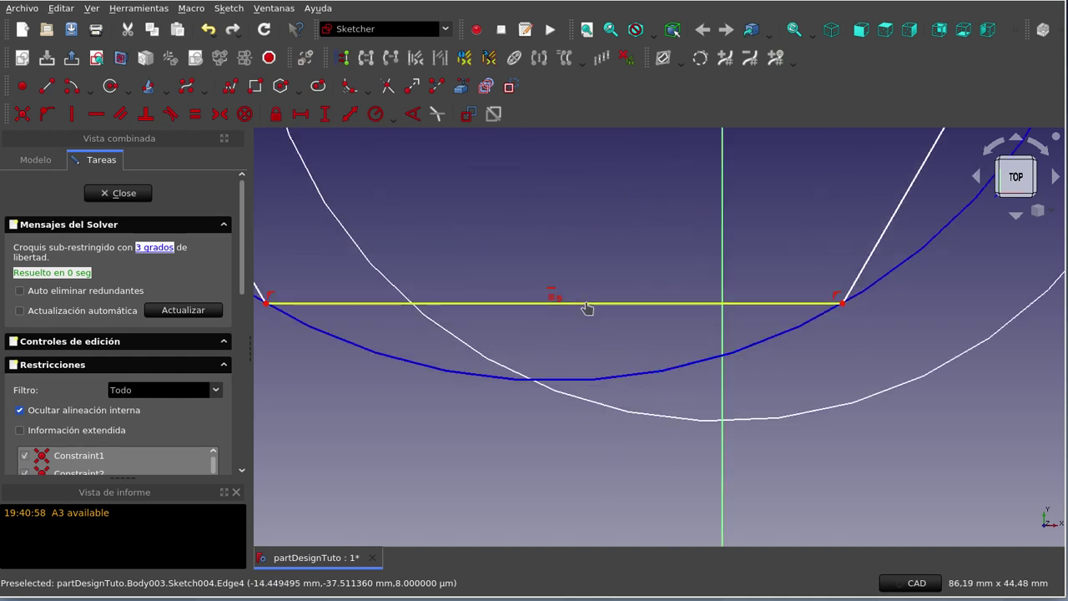
click(586, 308)
click(301, 114)
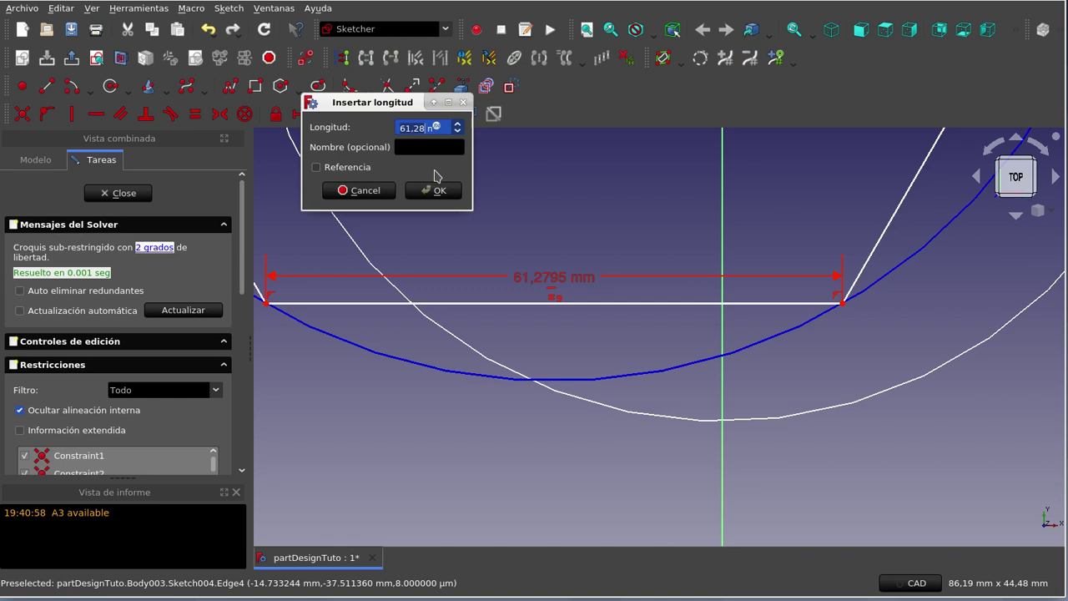
text(60)
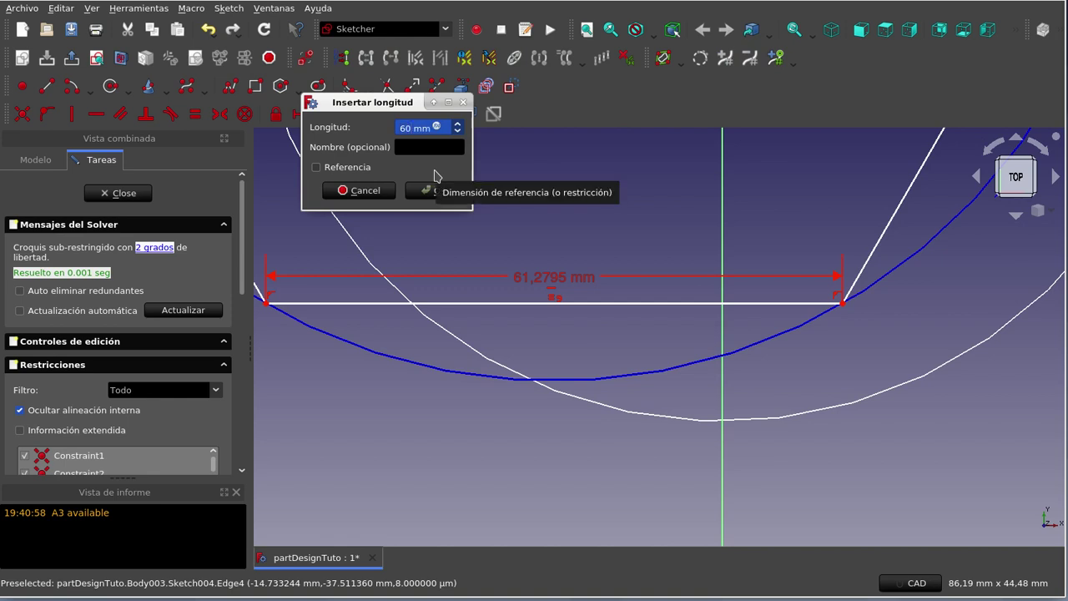
click(427, 191)
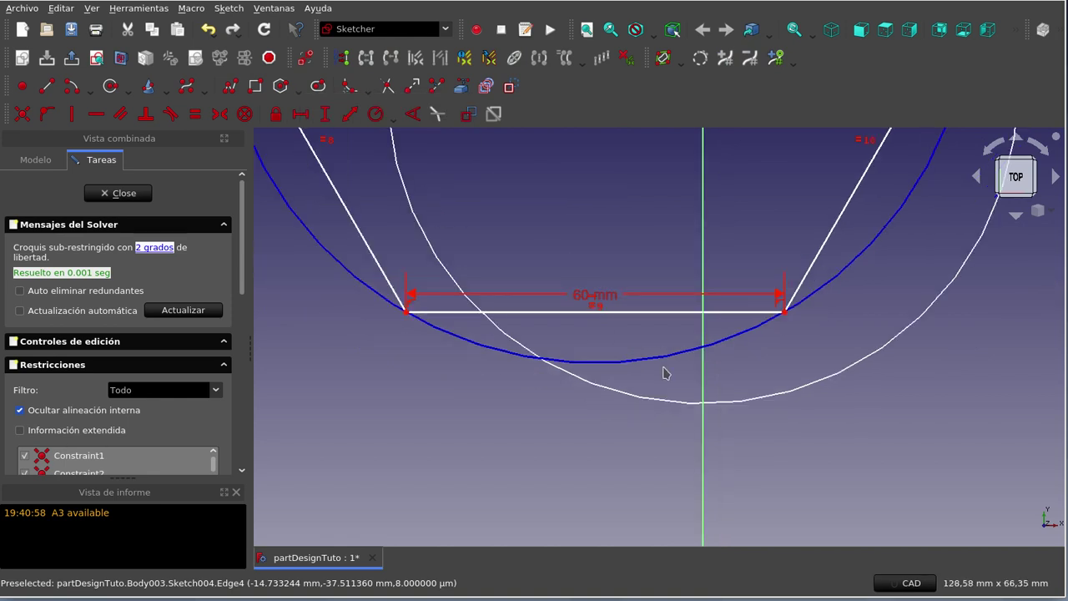
scroll(664, 373, down, 7)
scroll(664, 373, down, 1)
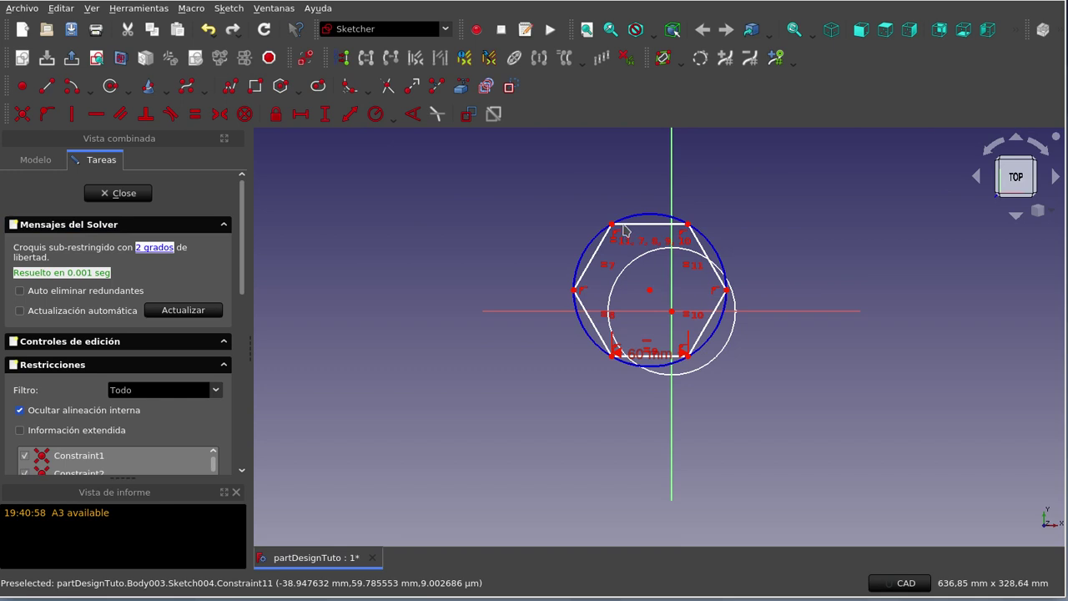
click(113, 195)
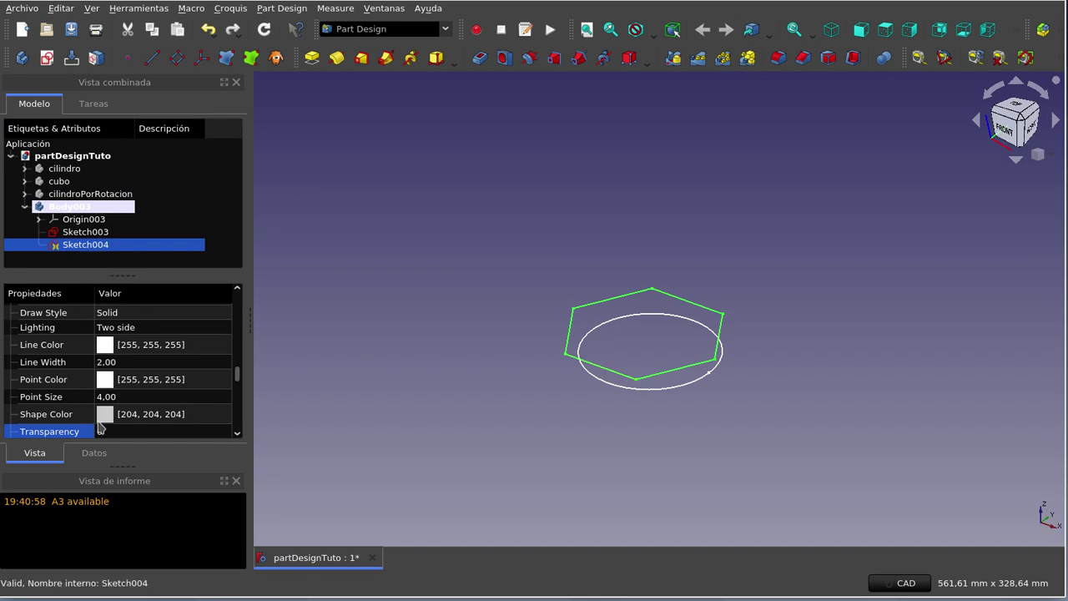
Show Sketch004's Datos properties with Attachment Offset expanded to its zero position values
click(98, 454)
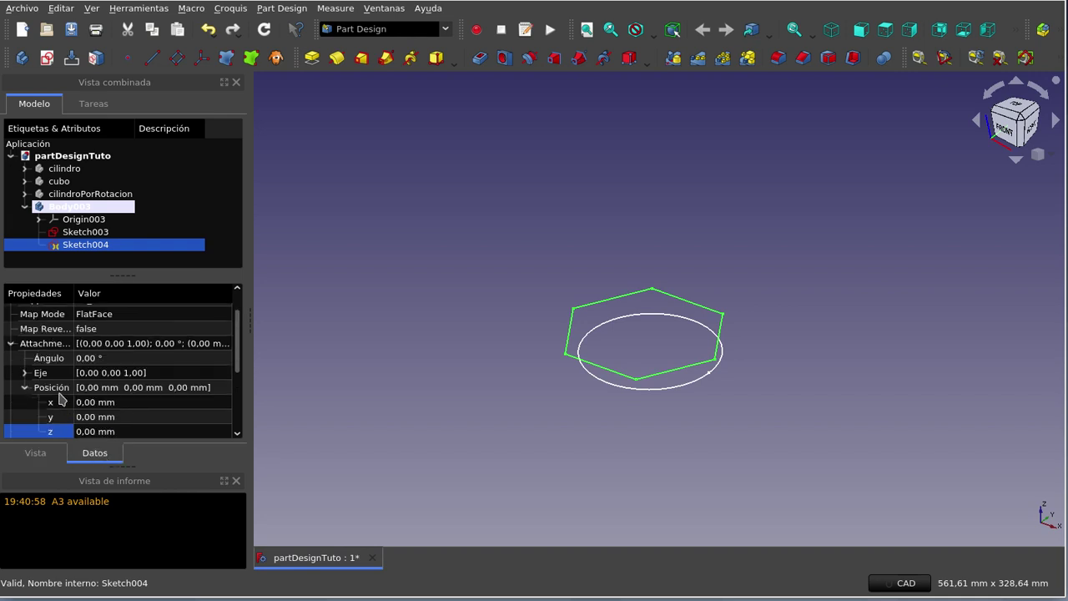
click(11, 344)
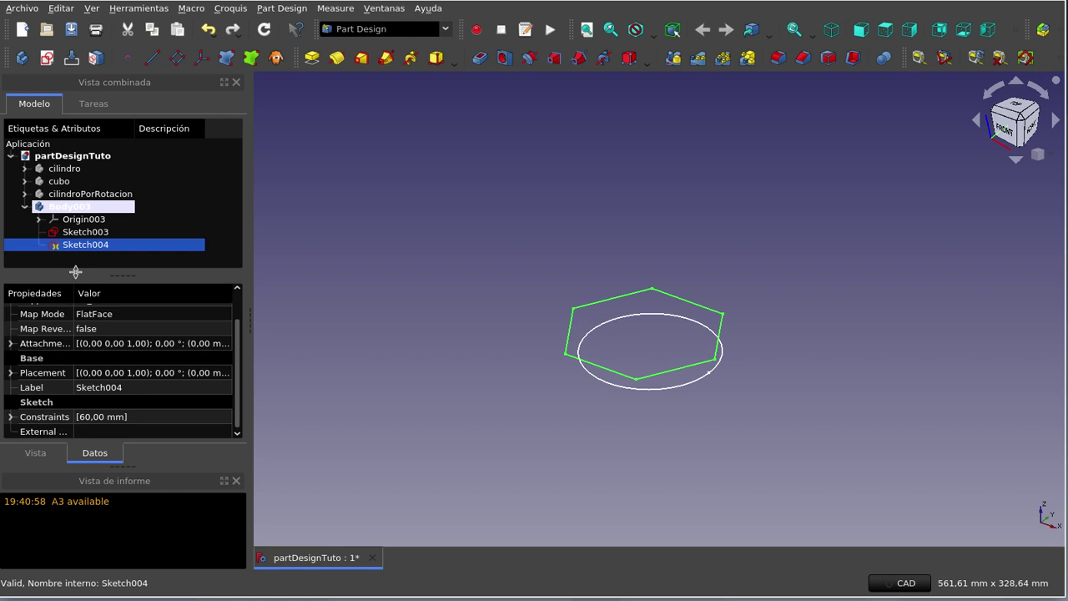
mouse_move(74, 292)
mouse_down()
mouse_move(114, 294)
mouse_move(115, 305)
mouse_up()
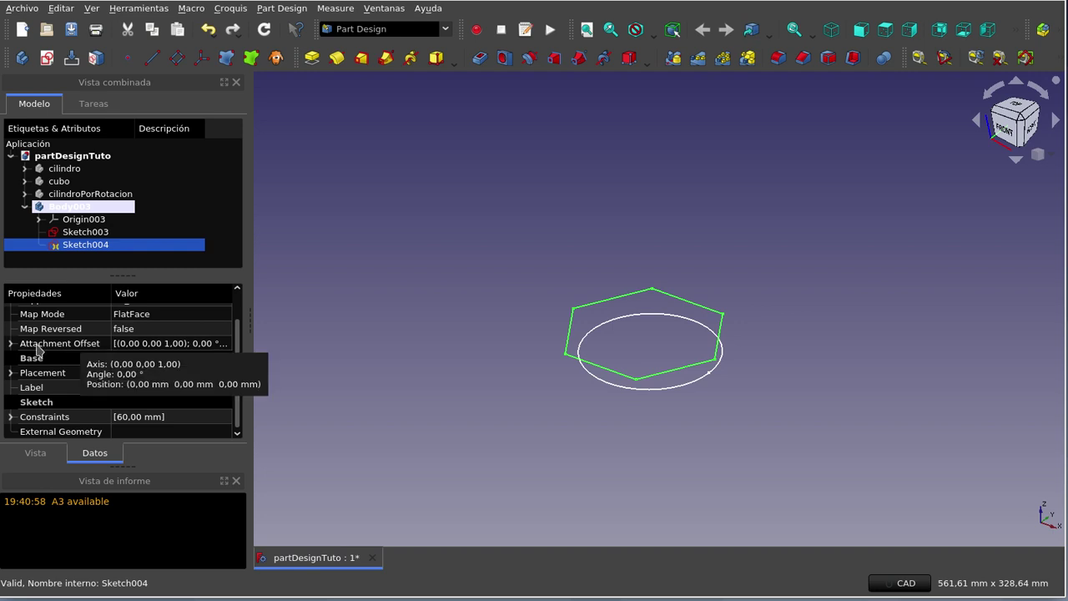
mouse_move(51, 343)
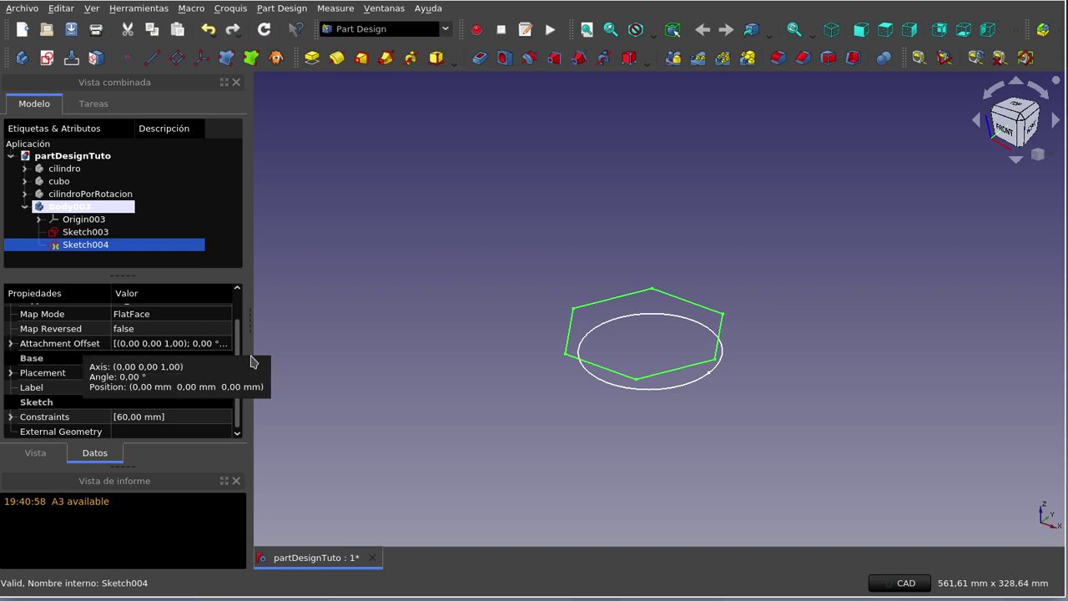
click(11, 343)
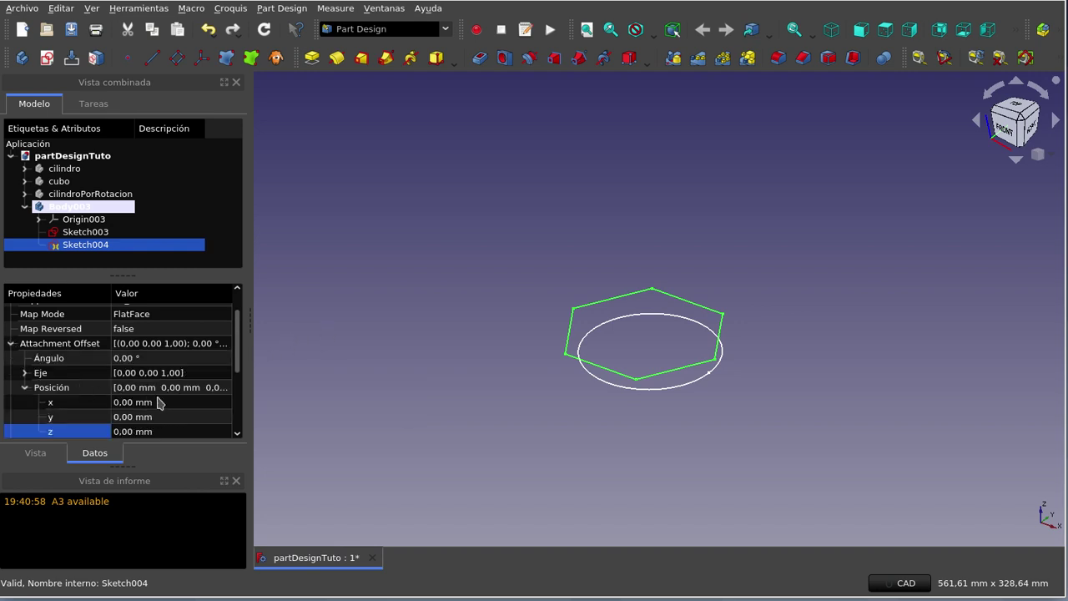